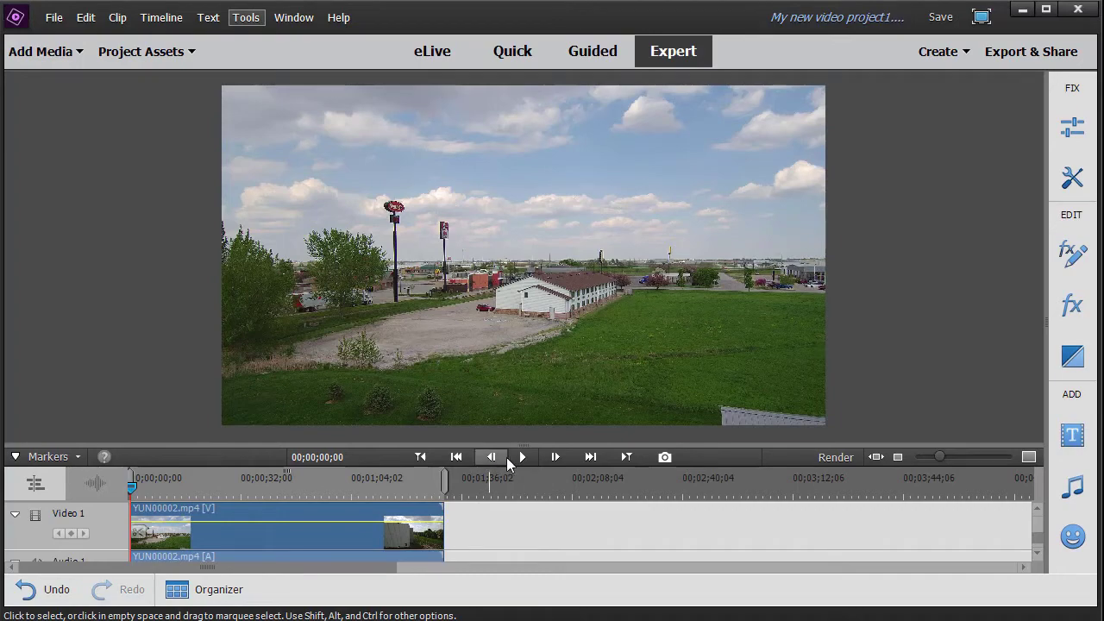
Play the drone clip, pause, and step the playhead exactly to frame 00;00;14;27.
left_click(527, 457)
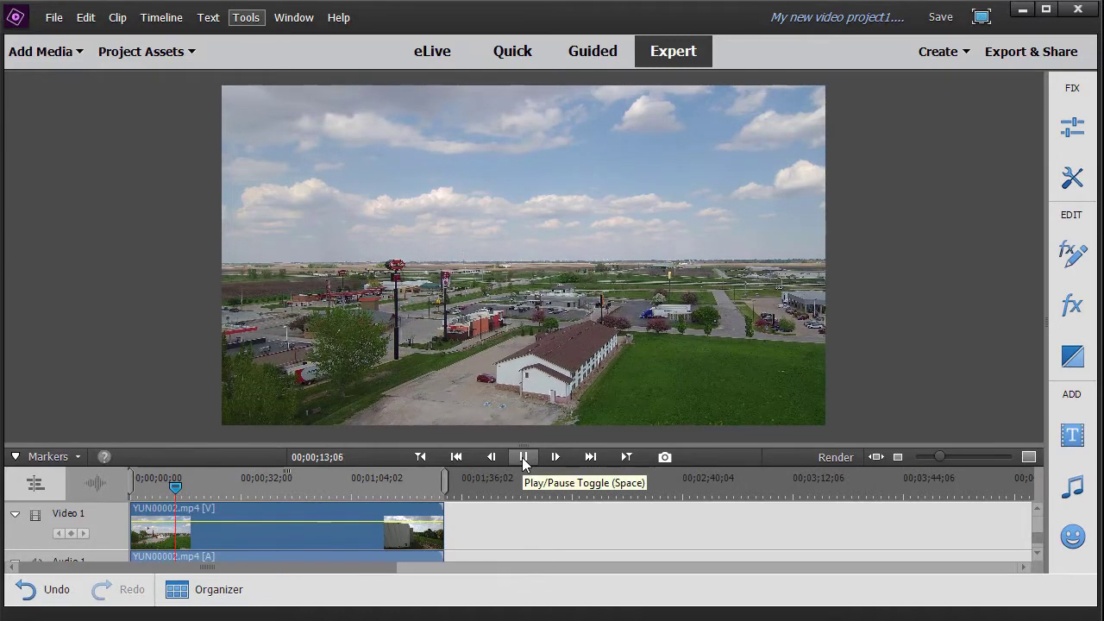
left_click(526, 458)
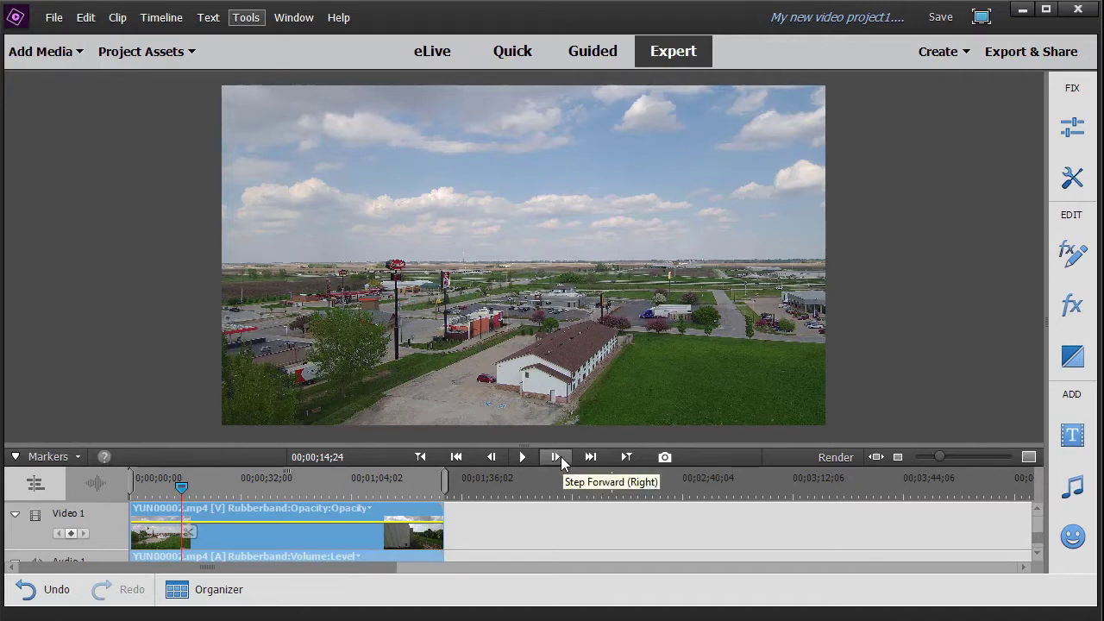
left_click(561, 456)
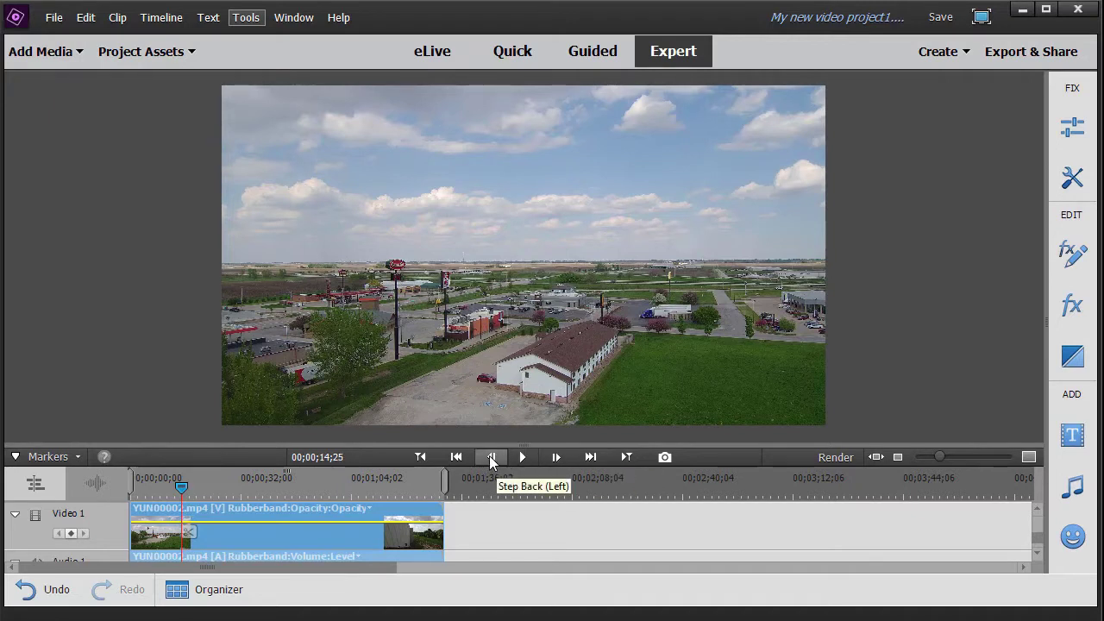
left_click(490, 458)
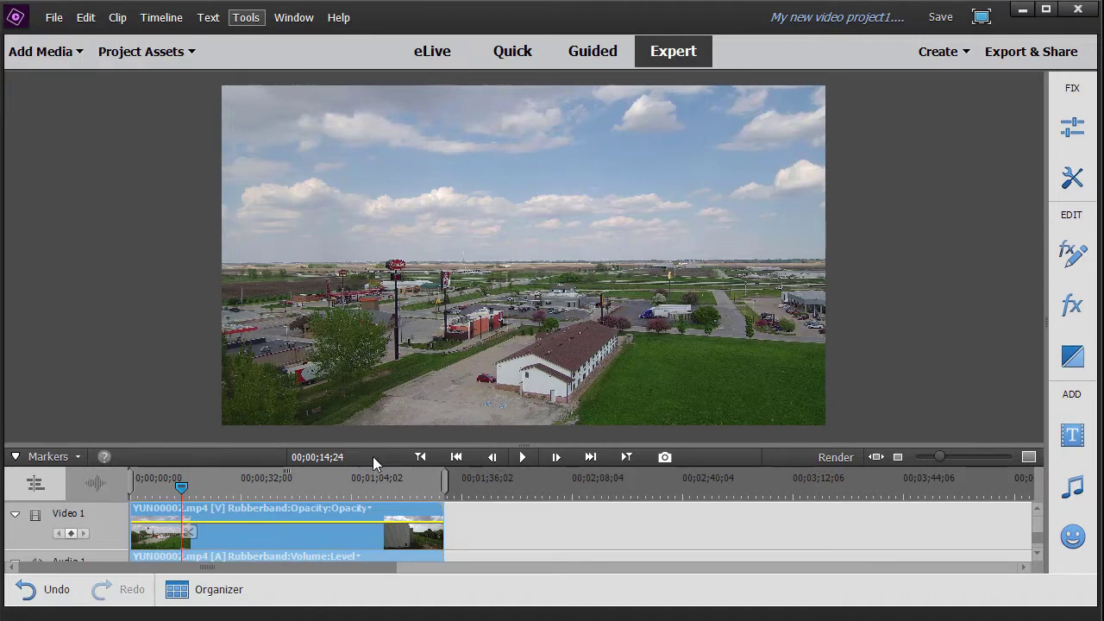
key("Right")
key("Right")
Create a freeze frame from the current frame, reposition its dialog, and begin exporting the frame.
left_click(246, 18)
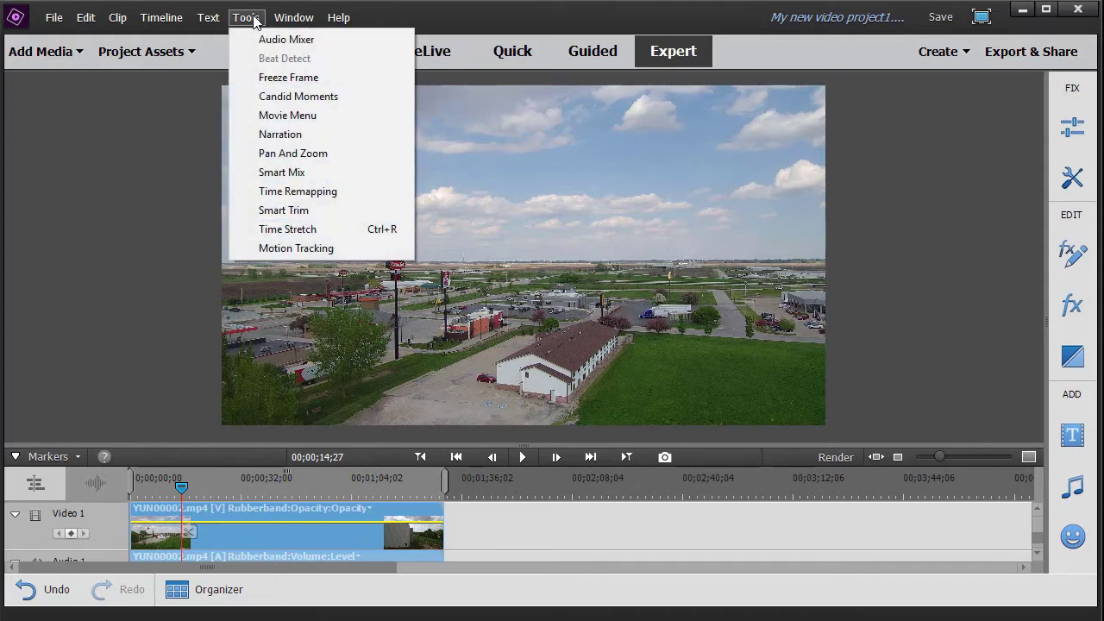
left_click(370, 76)
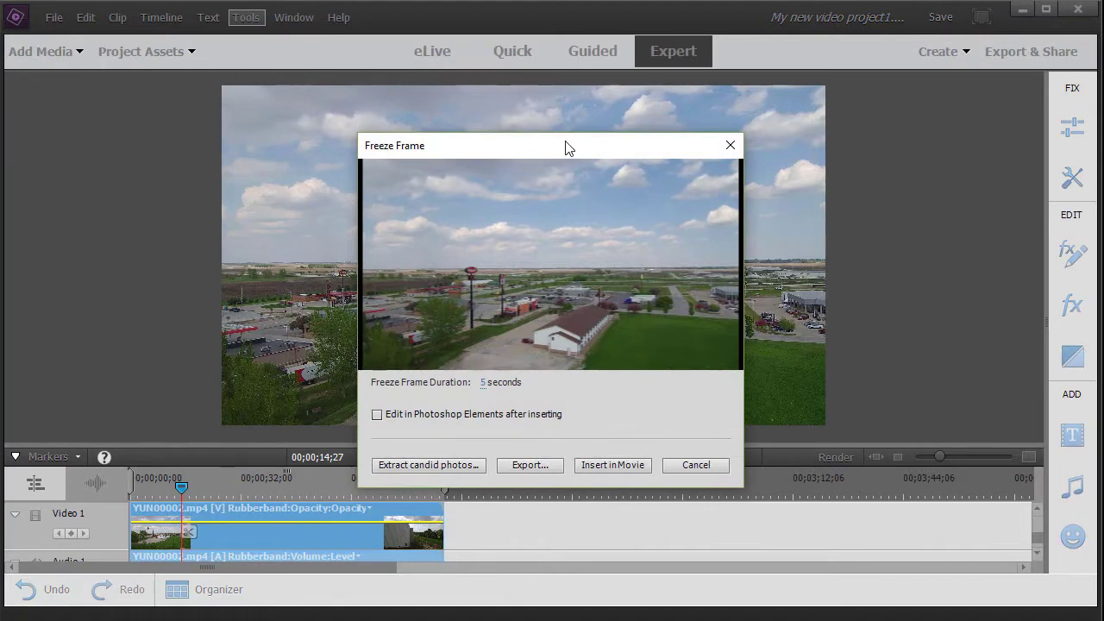
left_click_drag(565, 148, 530, 126)
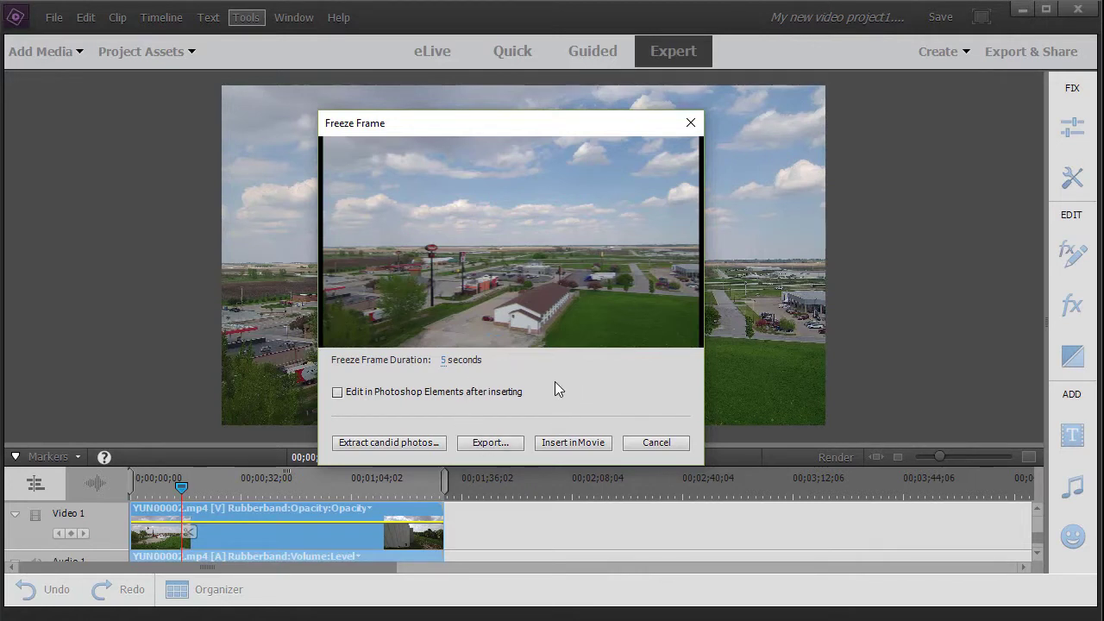
left_click(490, 444)
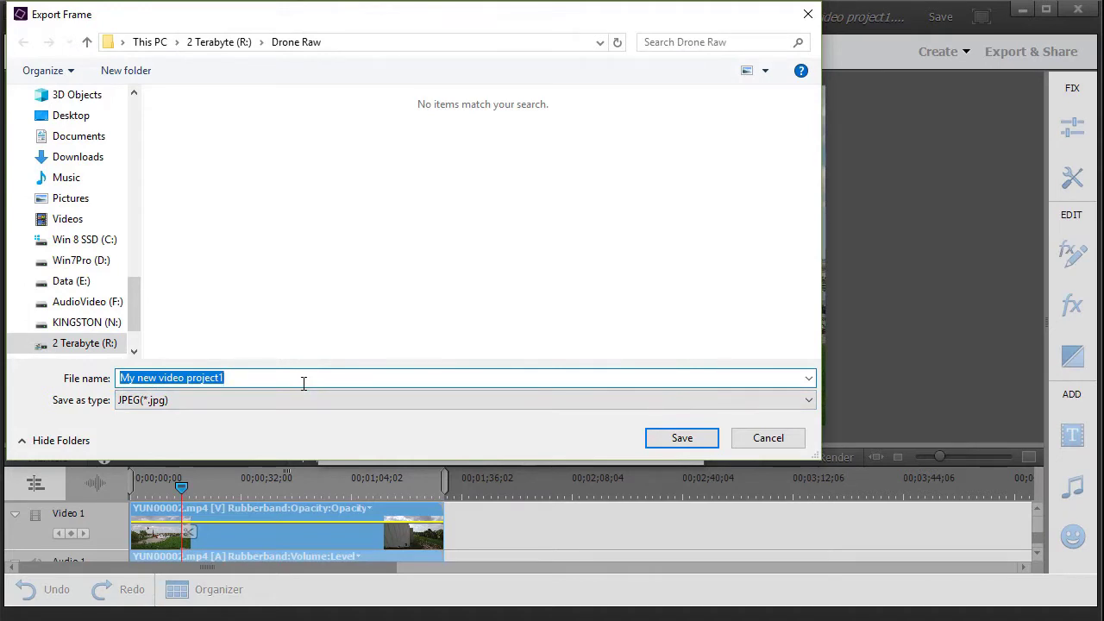
Save the frozen frame as a JPEG named 'test' in the Drone Raw folder.
type("testr")
key("BackSpace")
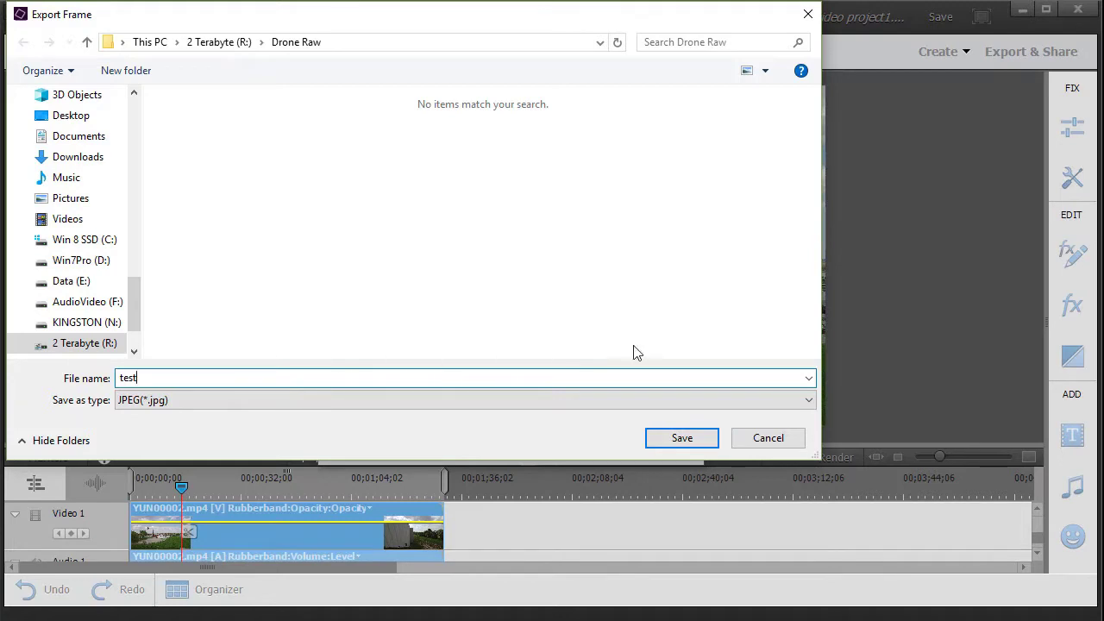
left_click(811, 402)
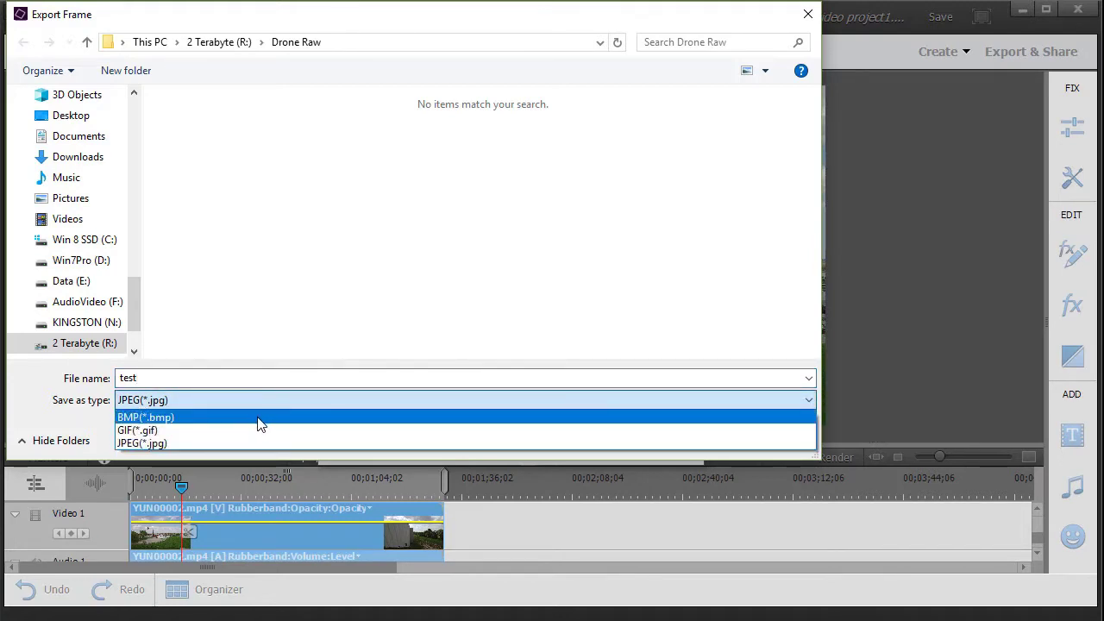
left_click(347, 338)
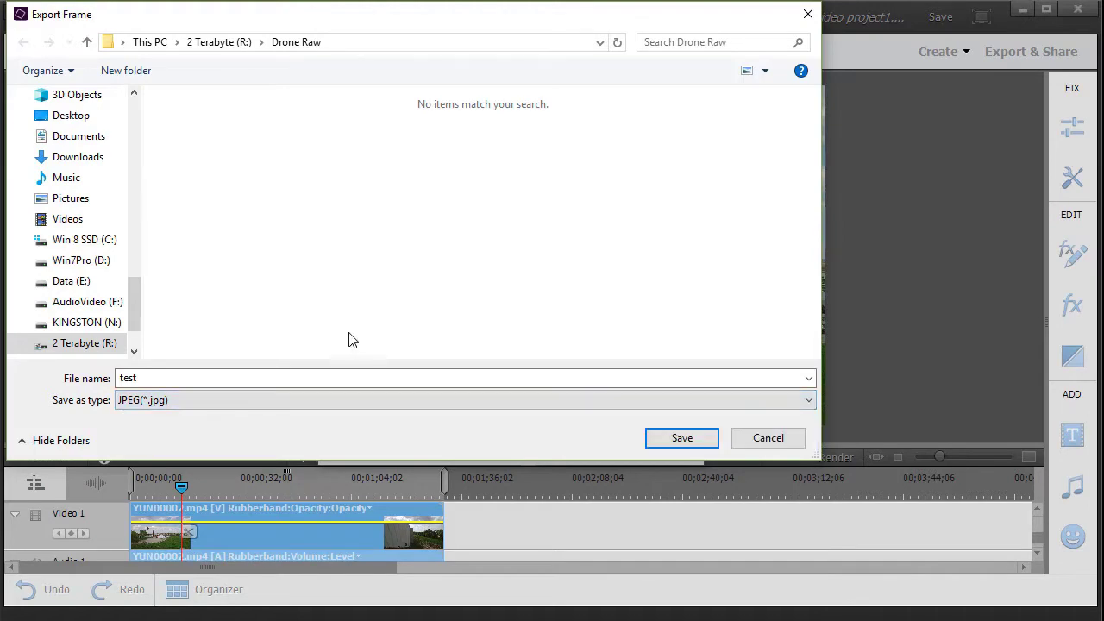
left_click(681, 438)
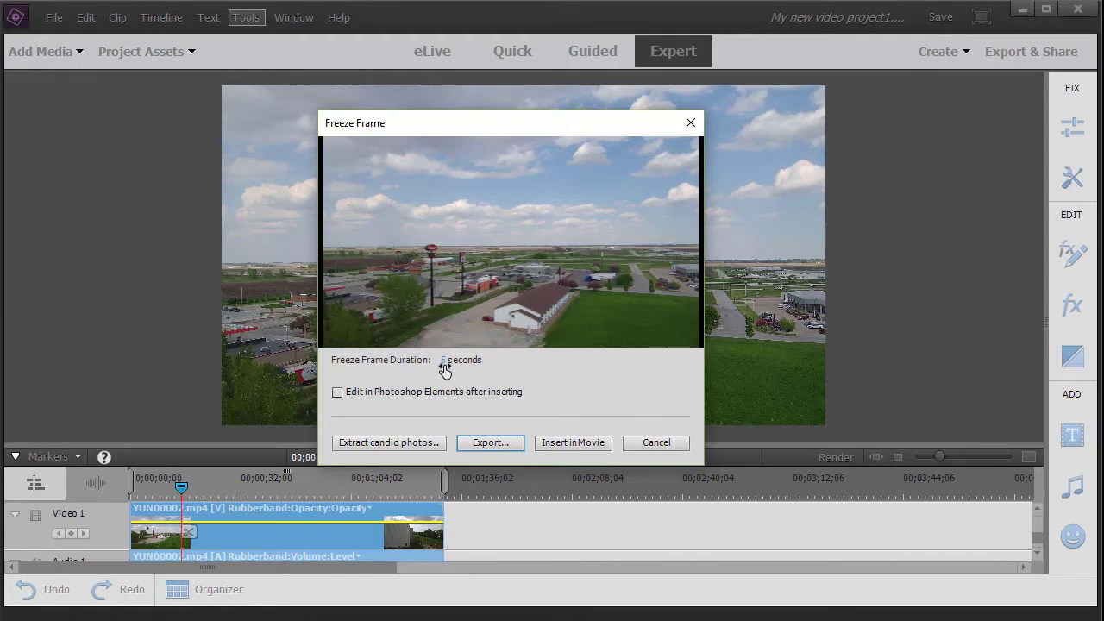
Change the freeze frame duration from 5 to 8 seconds.
left_click(443, 370)
type("10")
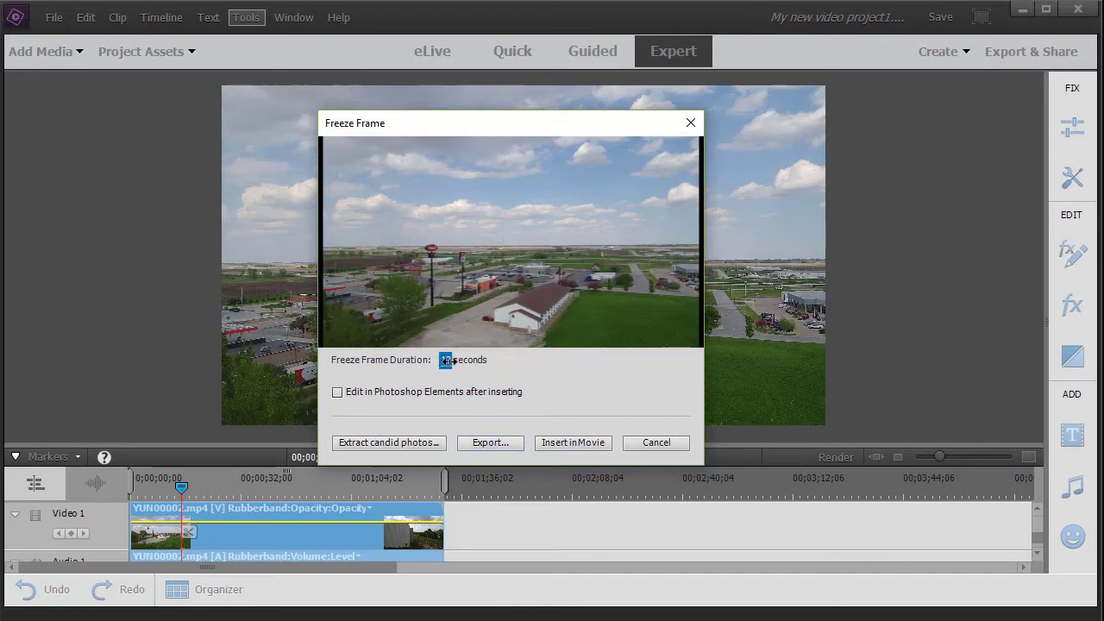
mouse_move(467, 364)
left_mouse_down()
mouse_move(495, 363)
mouse_move(447, 365)
left_mouse_up()
left_click_drag(450, 365, 446, 362)
Insert the 8-second still into the movie and review playback from 00;00;12;00 to 00;00;32;26.
left_click(584, 444)
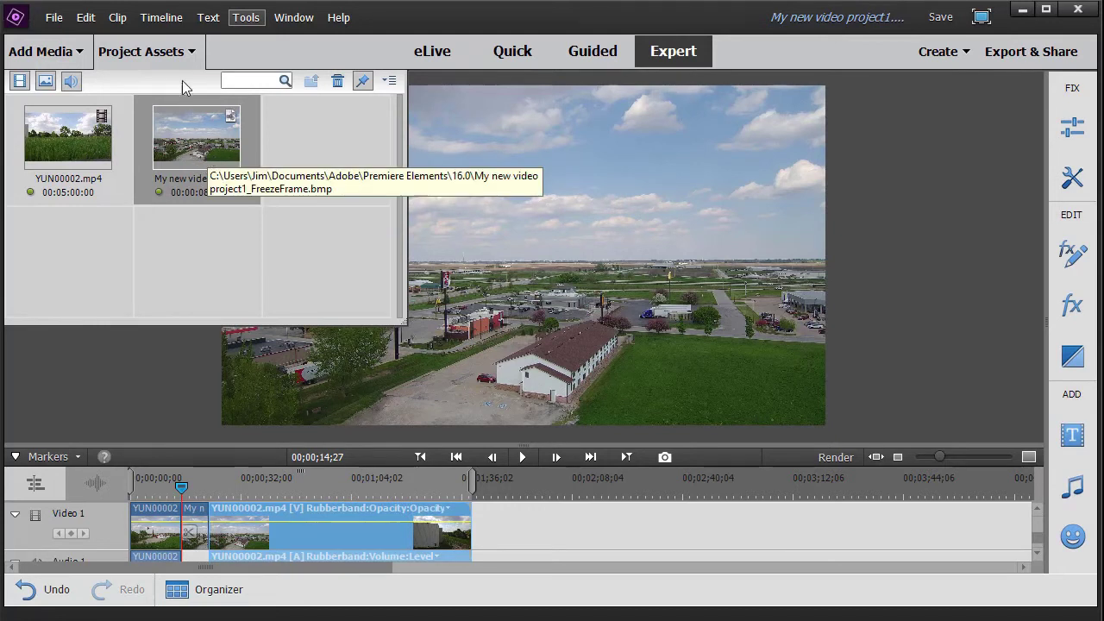
left_click(168, 51)
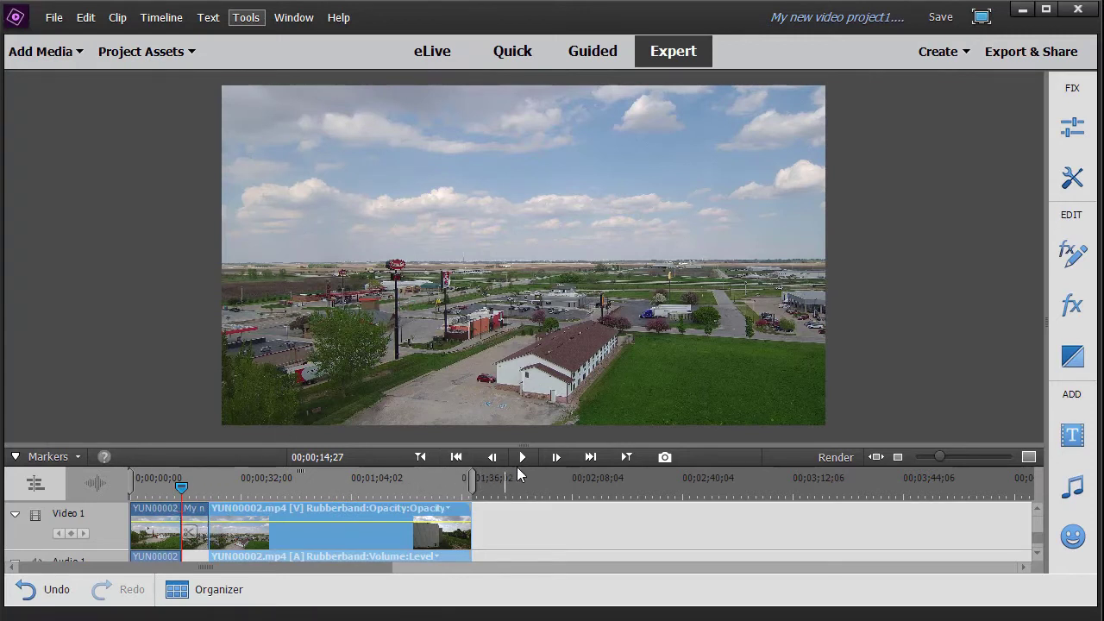
left_click_drag(183, 481, 171, 486)
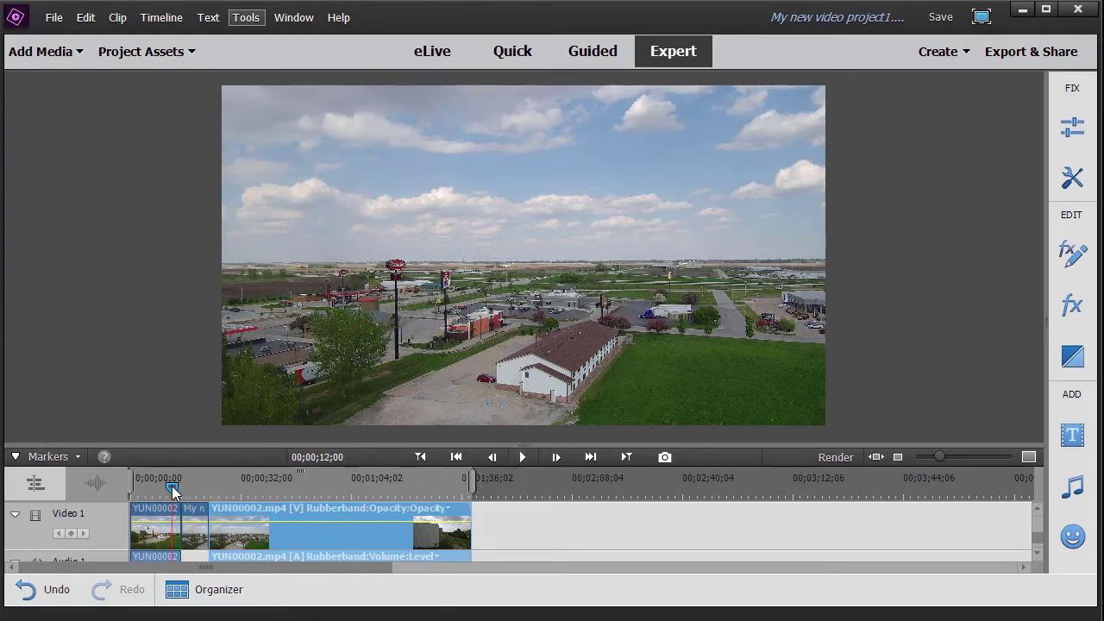
left_click(522, 459)
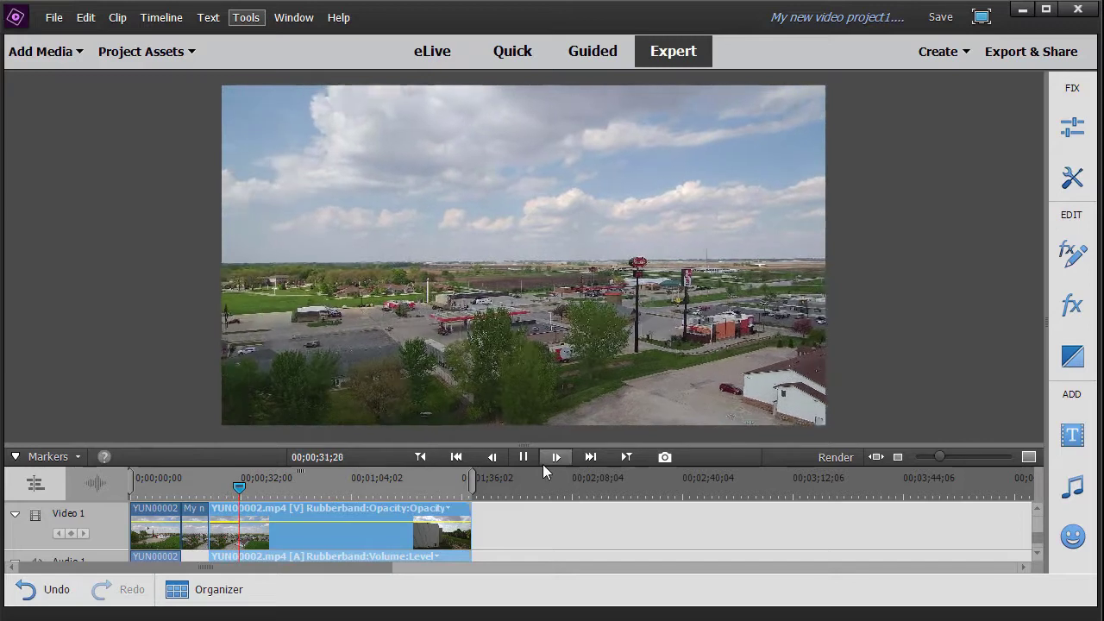
left_click(523, 457)
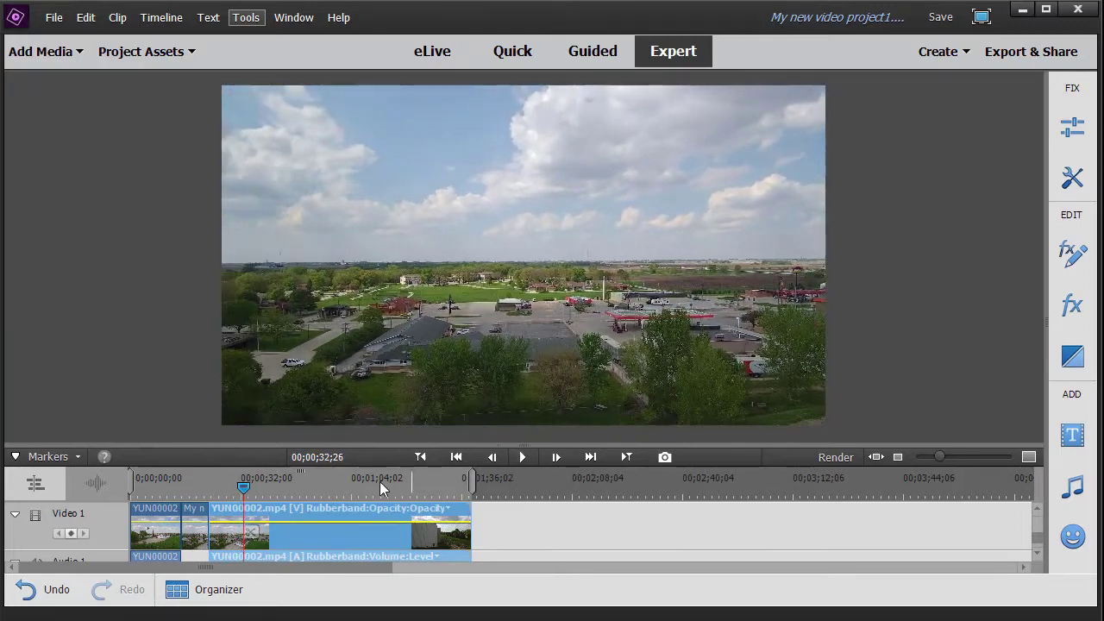
Send the short freeze-frame clip from the timeline to Adobe Photoshop Elements for editing.
left_click(193, 539)
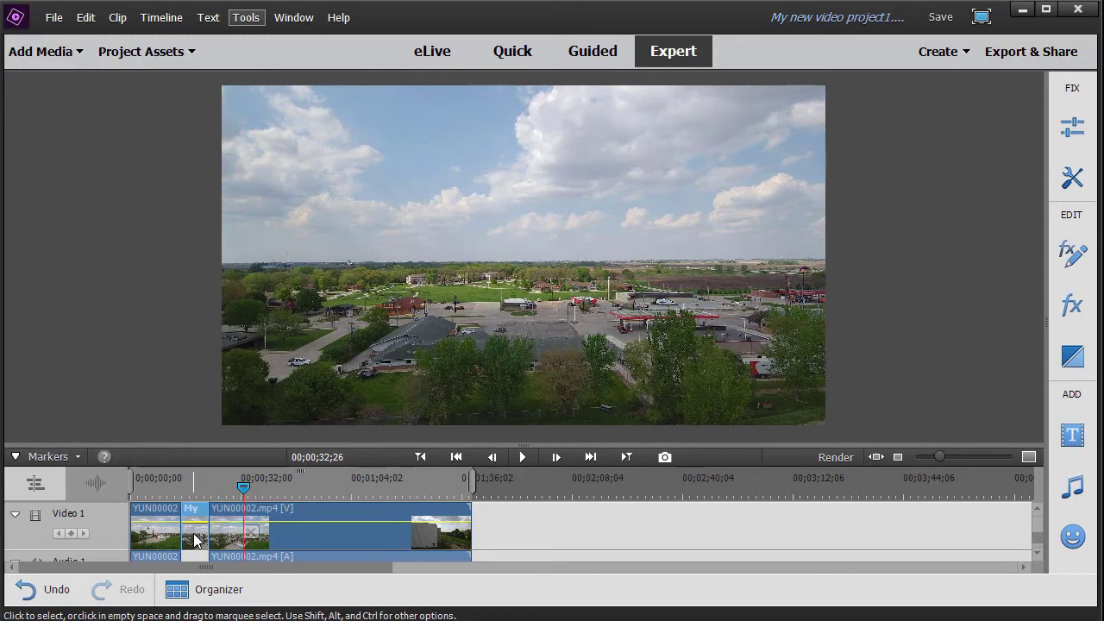
right_click(195, 539)
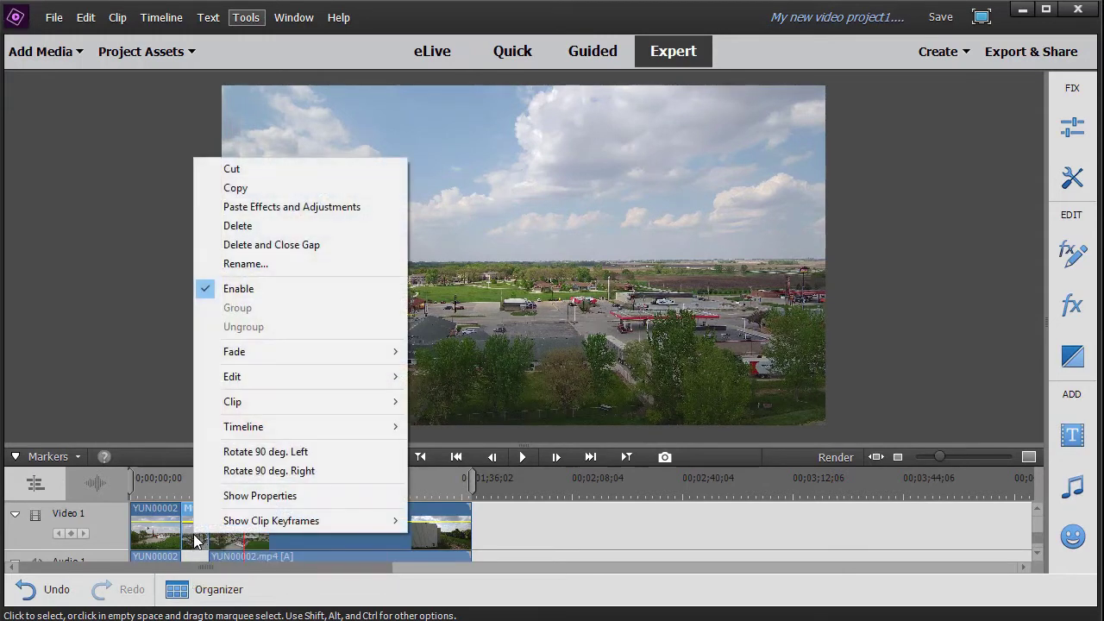
mouse_move(299, 377)
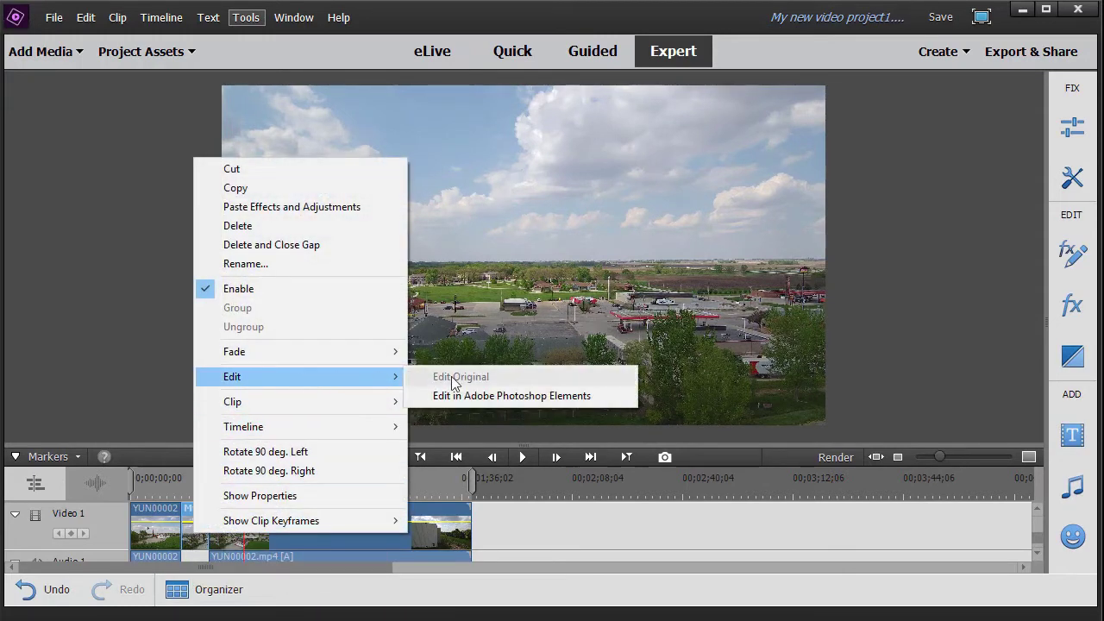
left_click(513, 394)
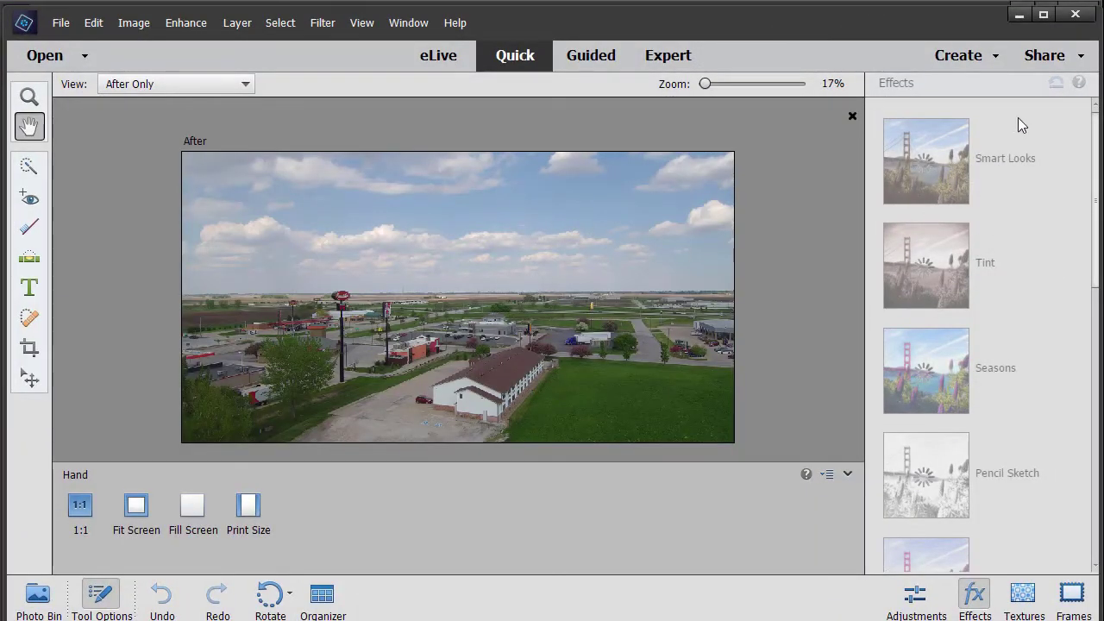
Turn the still black and white by setting Color Saturation to -100.
left_click(923, 599)
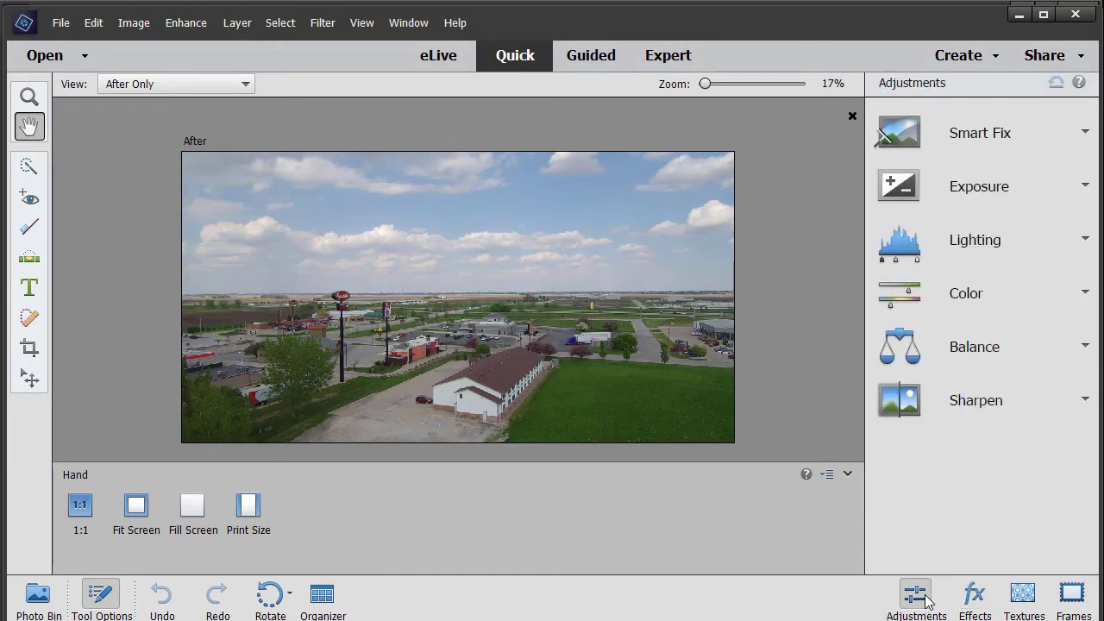
left_click(960, 294)
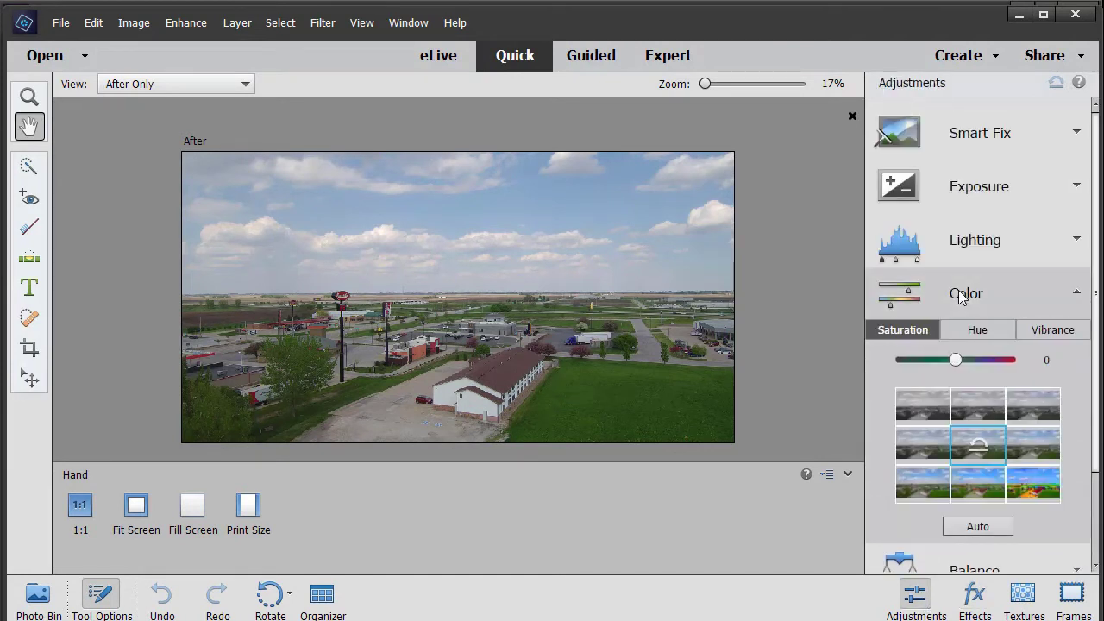
left_click_drag(953, 361, 877, 370)
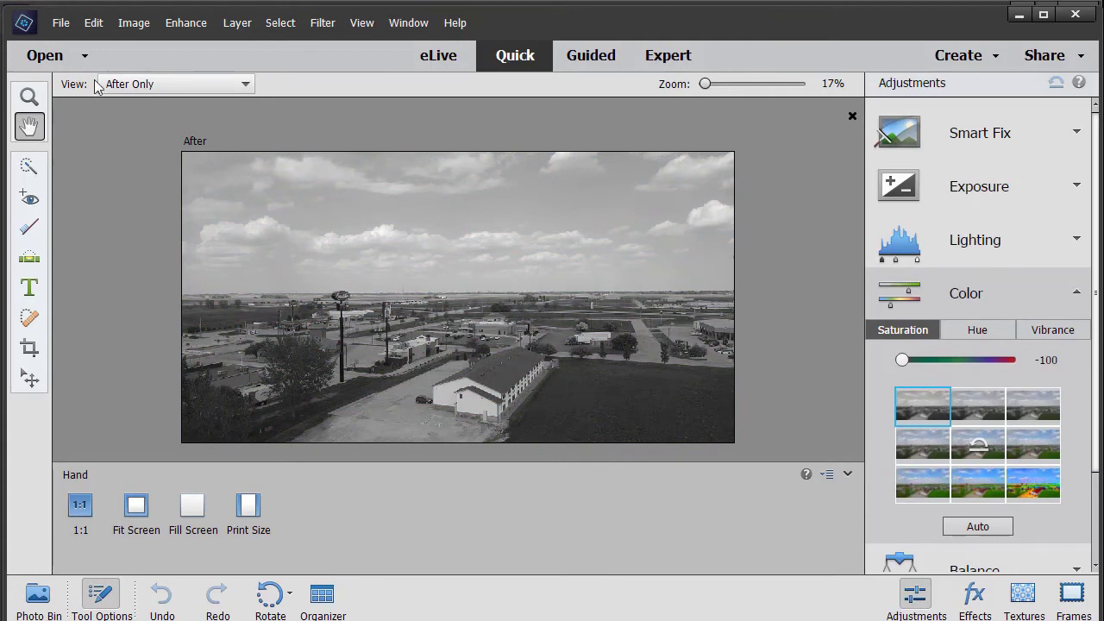
Close the image, saving it over My new video project1_FreezeFrame.bmp with default BMP options, then minimize Photoshop Elements.
left_click(60, 24)
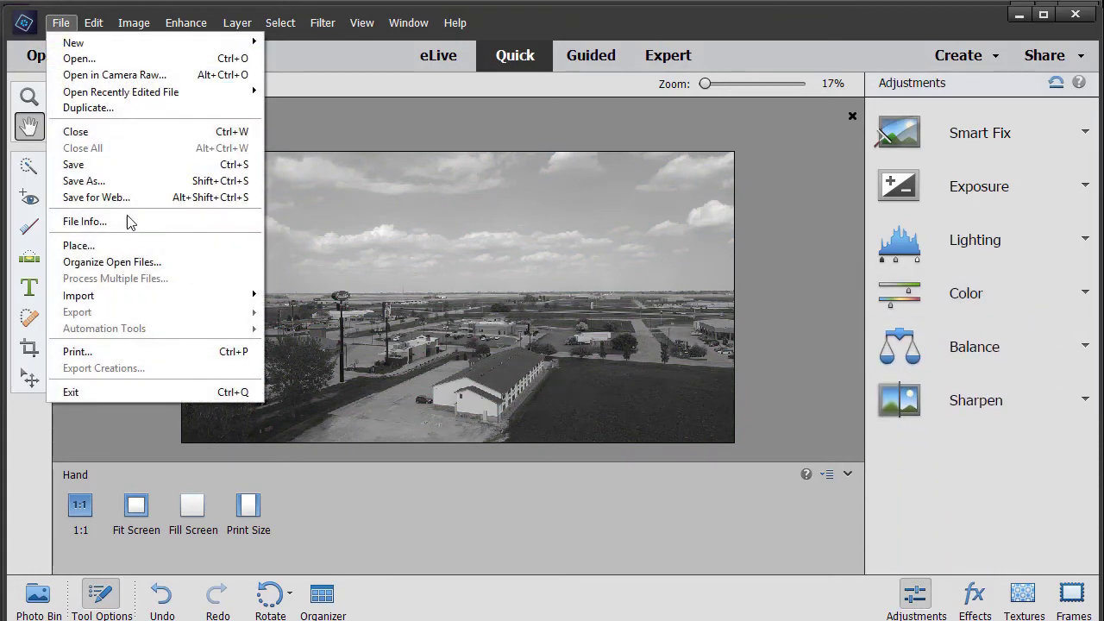
left_click(95, 131)
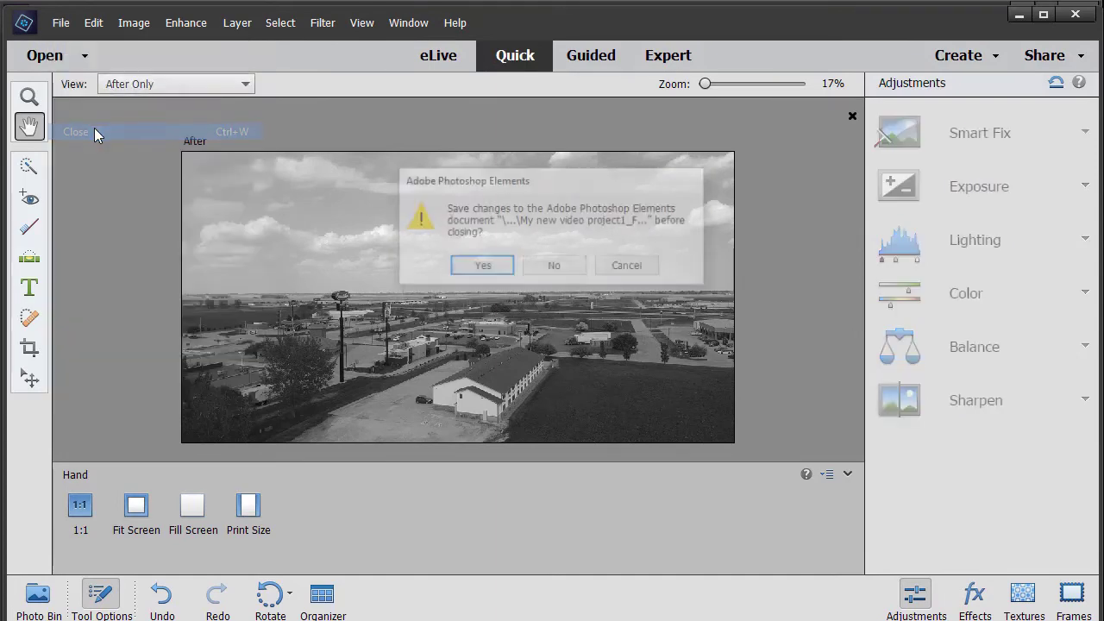
left_click(480, 268)
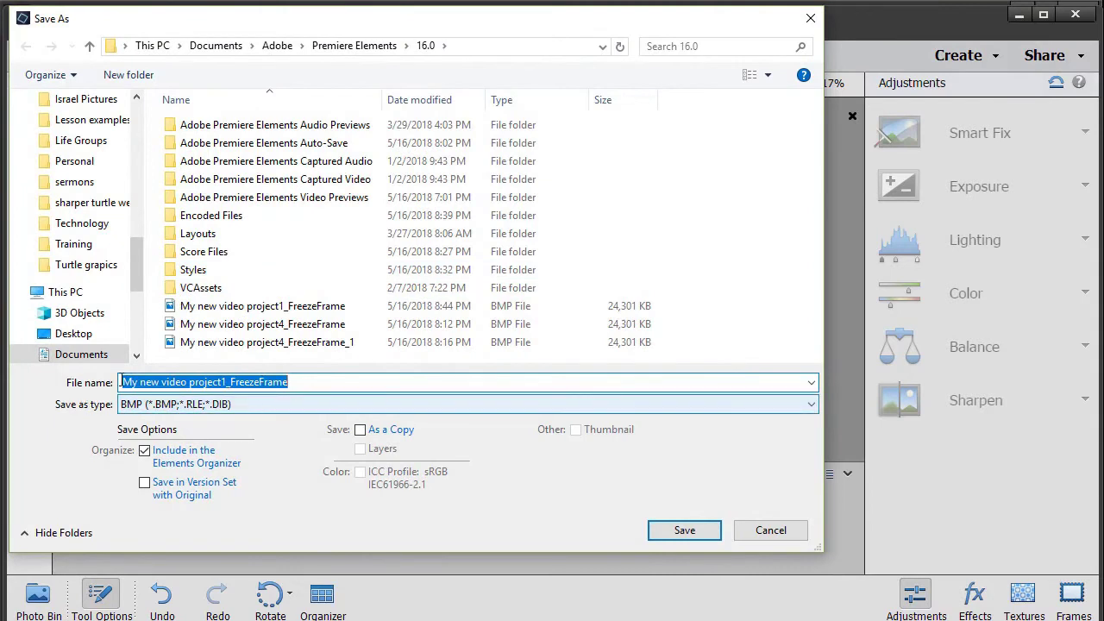
left_click(700, 532)
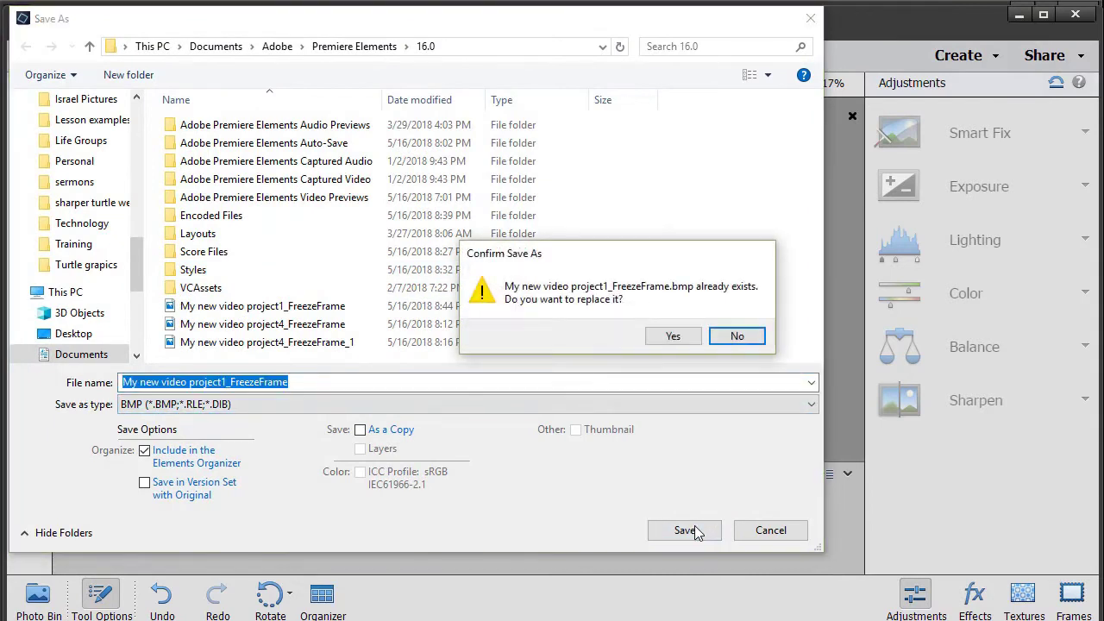
left_click(677, 337)
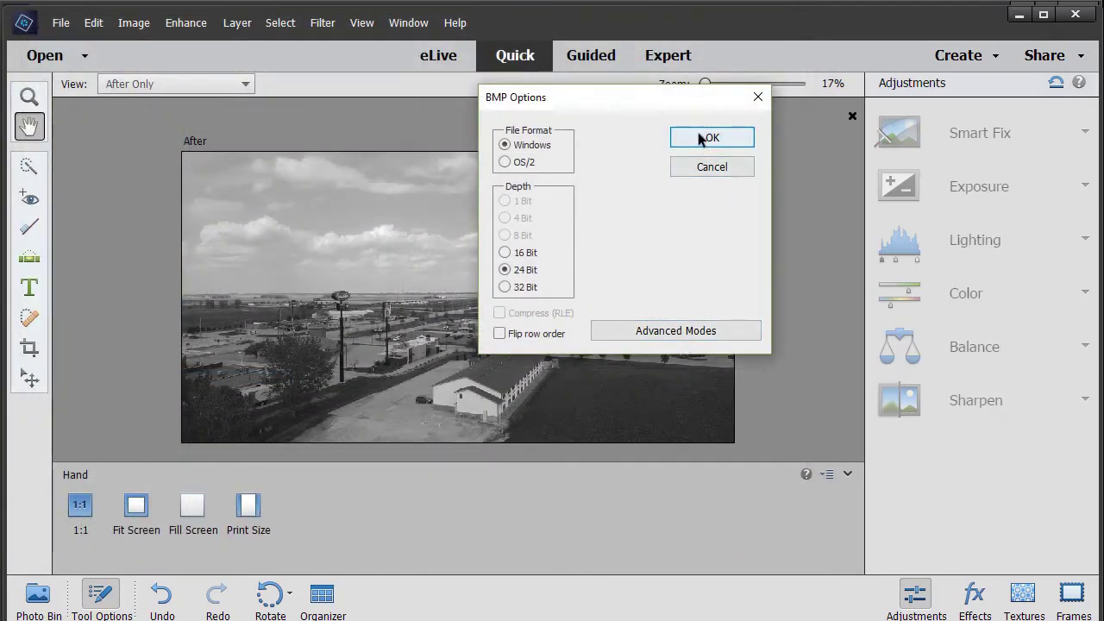
left_click(701, 140)
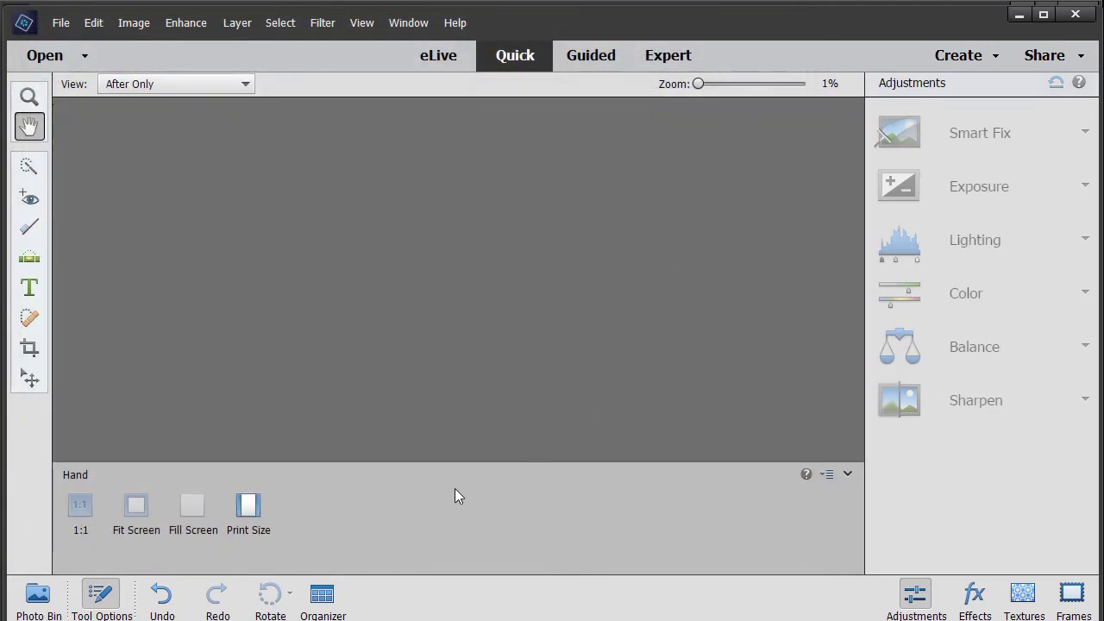
left_click(1019, 14)
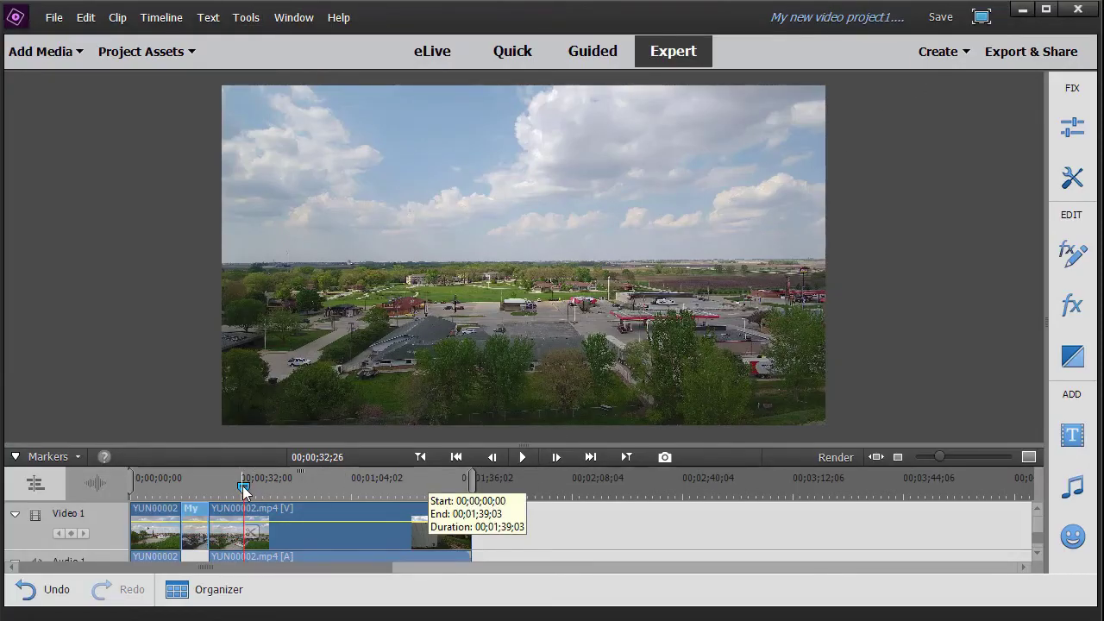
Play back from just before the black-and-white still into the following colour drone footage.
left_click_drag(243, 485, 192, 501)
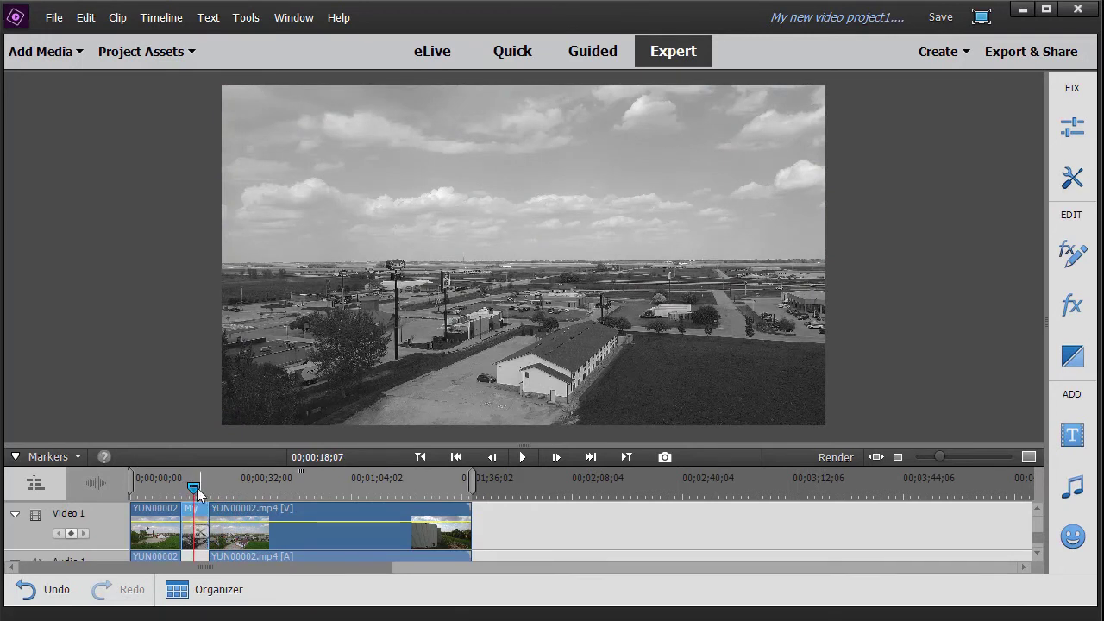
left_click_drag(197, 487, 173, 493)
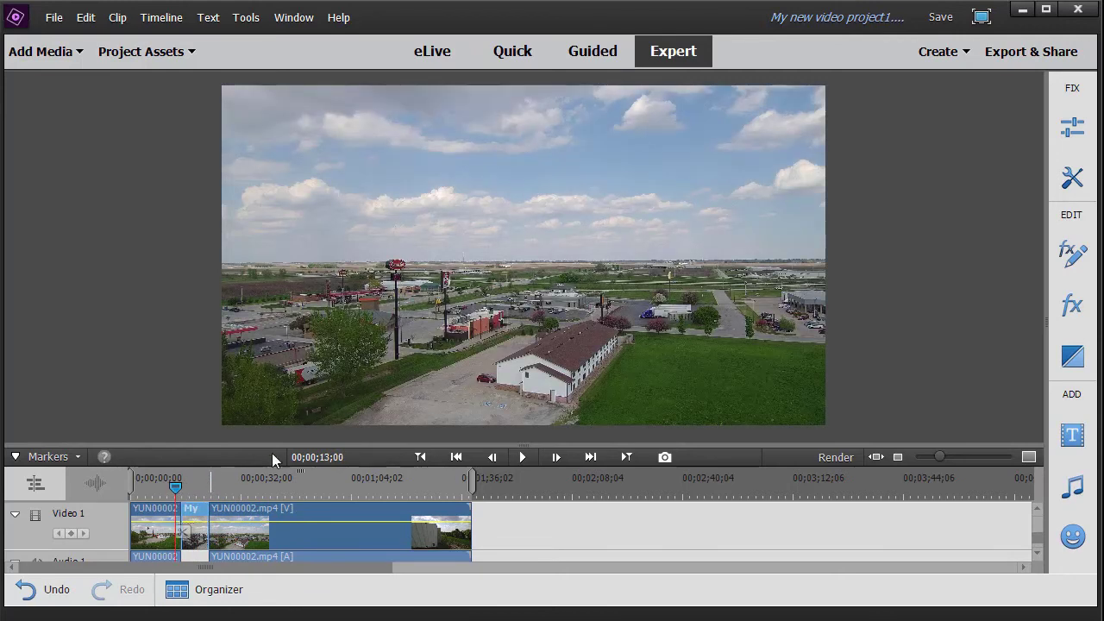
left_click(524, 458)
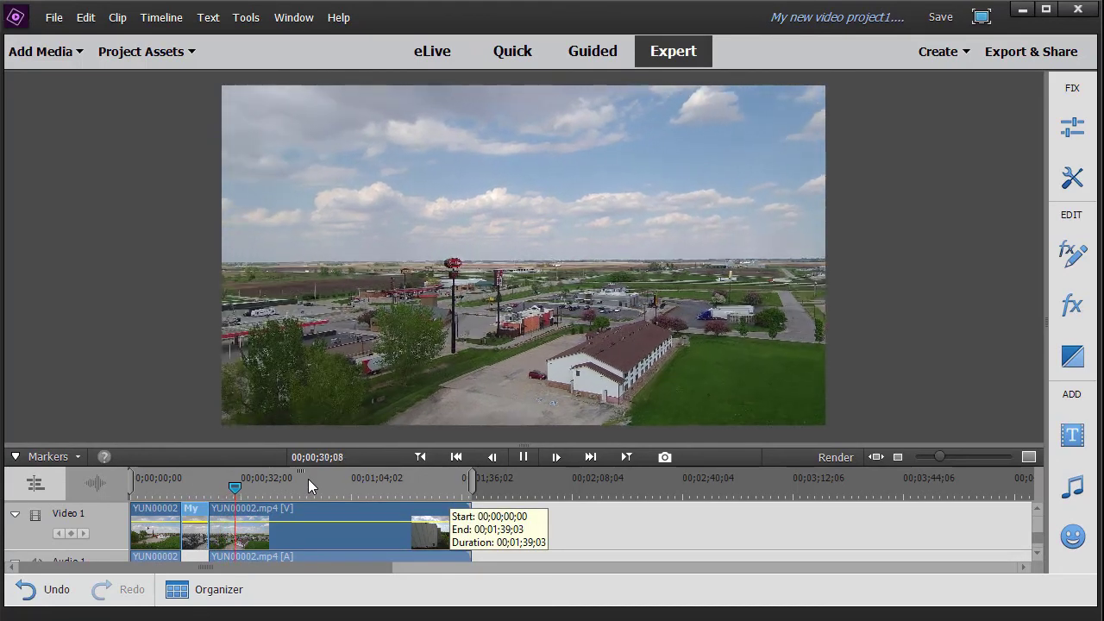
left_click(528, 458)
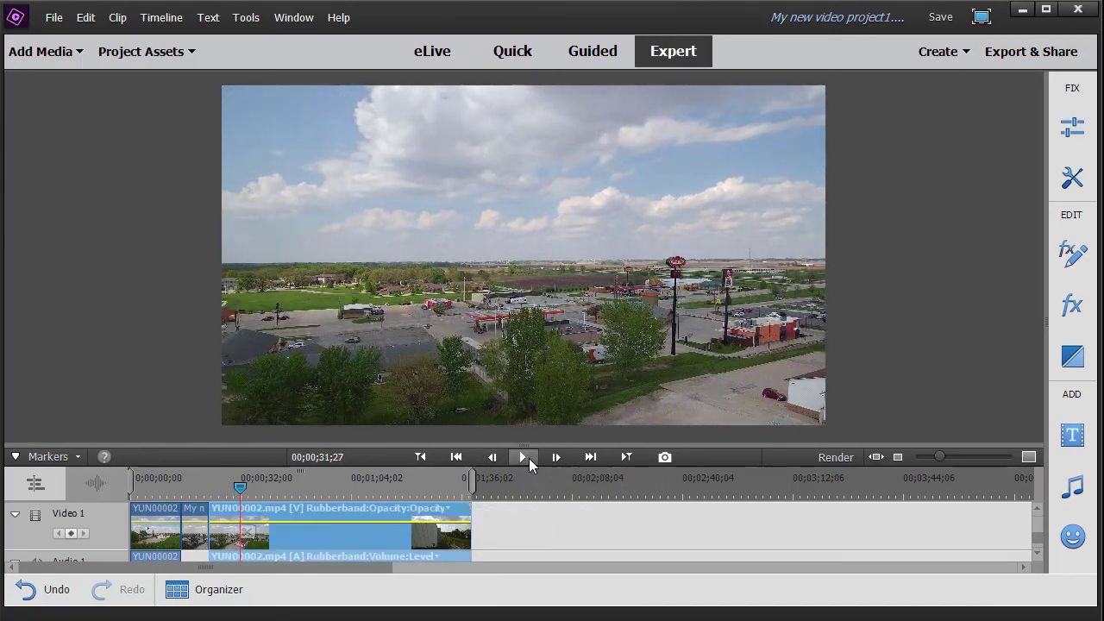